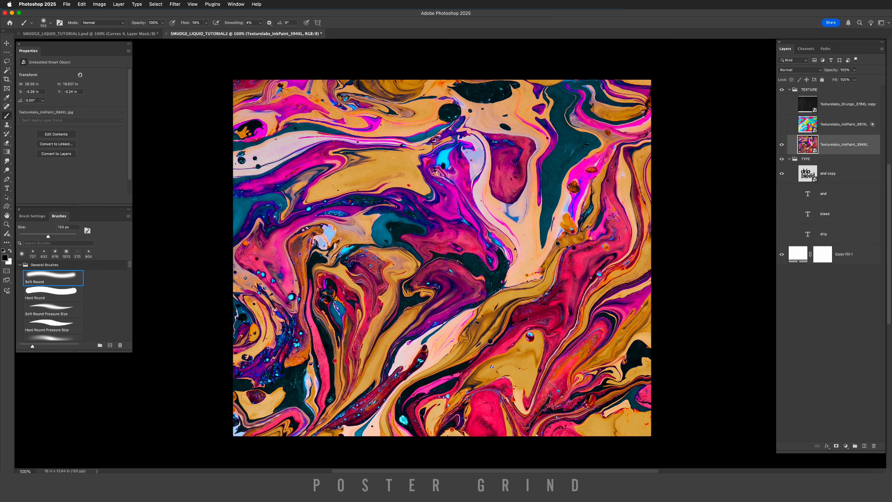
Save a copy of the document as SMUDGE_LIQUID_TUTORIAL2_DISPLACE.psd on the Desktop.
{"action": "left_click", "coordinate": [66, 4]}
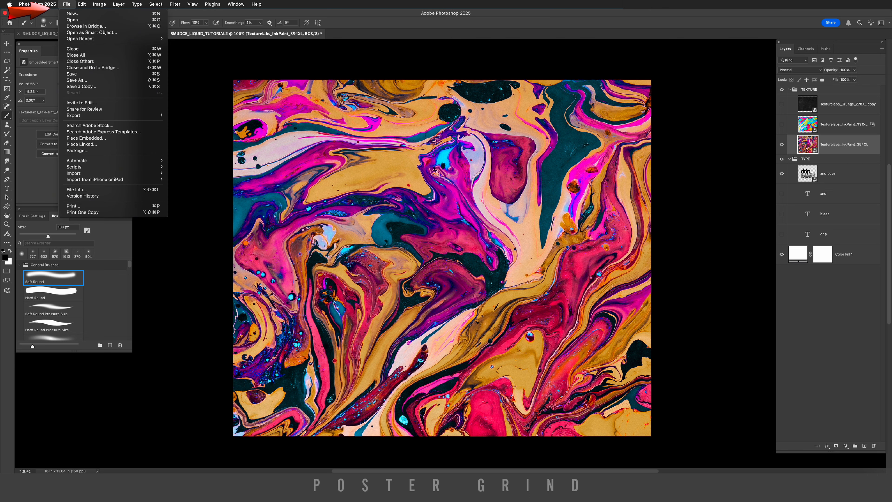
{"action": "left_click", "coordinate": [76, 81]}
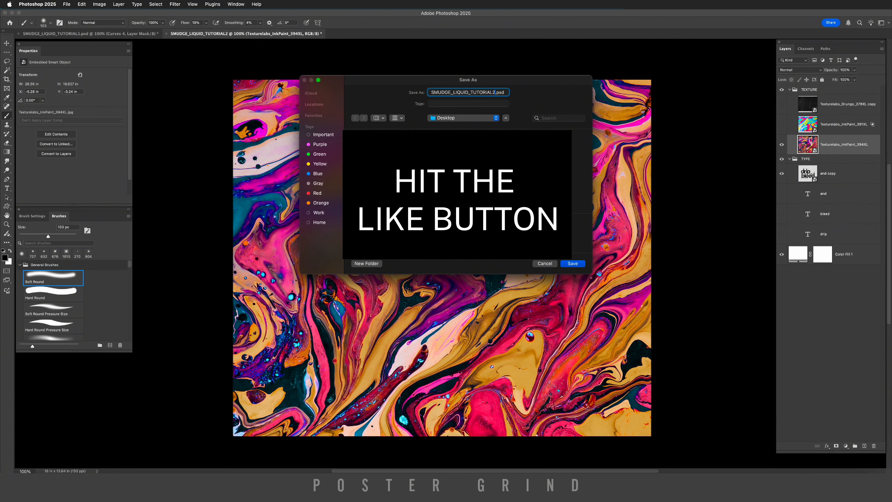
{"action": "type", "text": "_DISPLACE"}
{"action": "key", "text": "Return"}
Apply a Displace filter to the 'and copy' text layer, using SMUDGE_LIQUID_TUTORIAL2_DISPLACE.psd as the displacement map.
{"action": "left_click", "coordinate": [807, 174]}
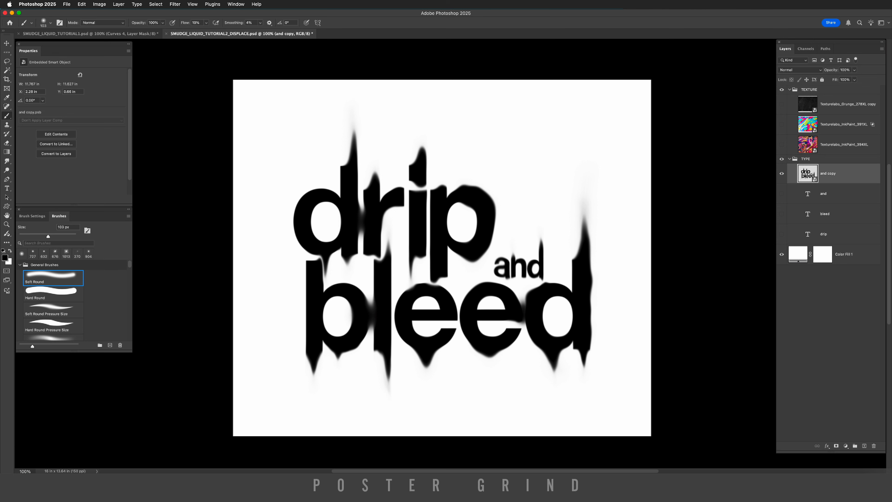
{"action": "left_click", "coordinate": [174, 4]}
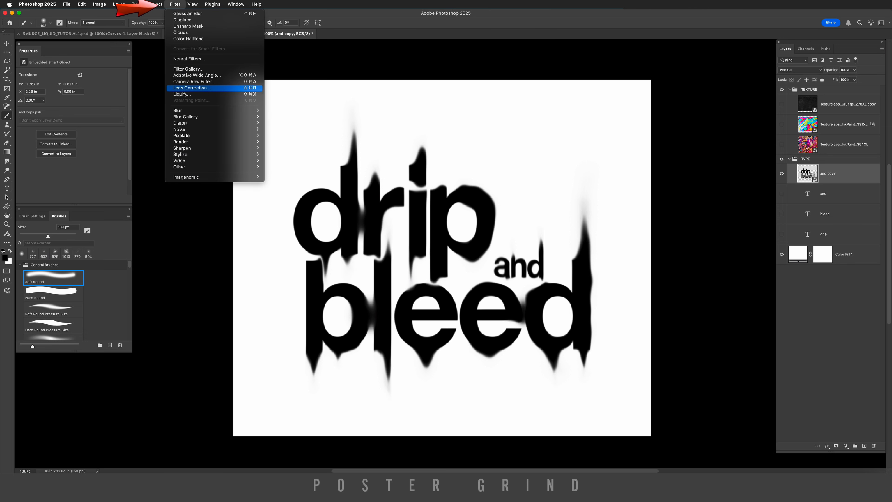
{"action": "mouse_move", "coordinate": [197, 123]}
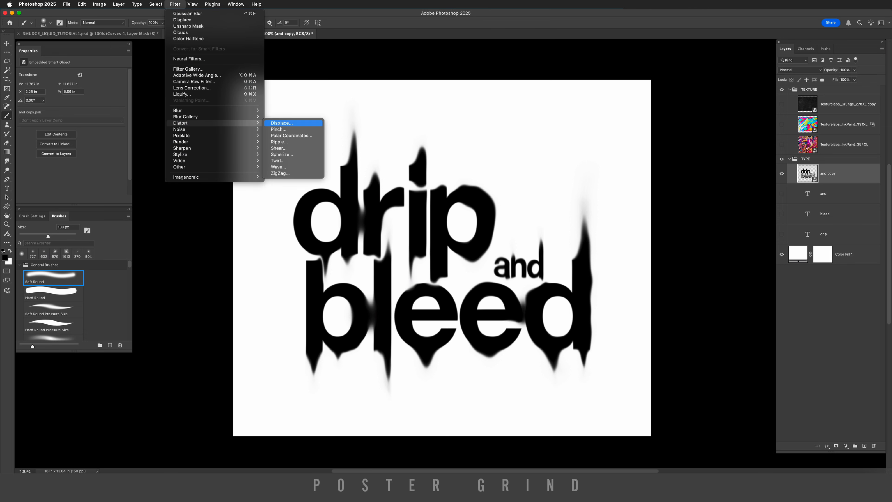
{"action": "left_click", "coordinate": [281, 123]}
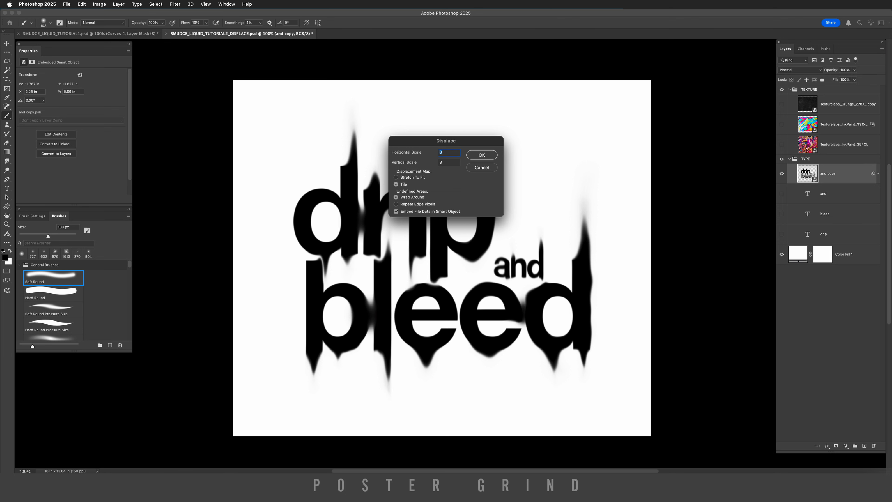
{"action": "key", "text": "Return"}
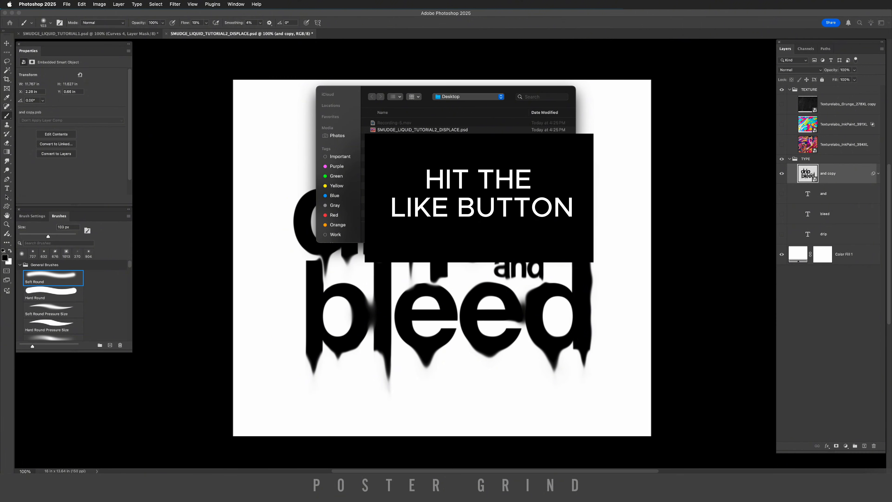
{"action": "left_click", "coordinate": [422, 130]}
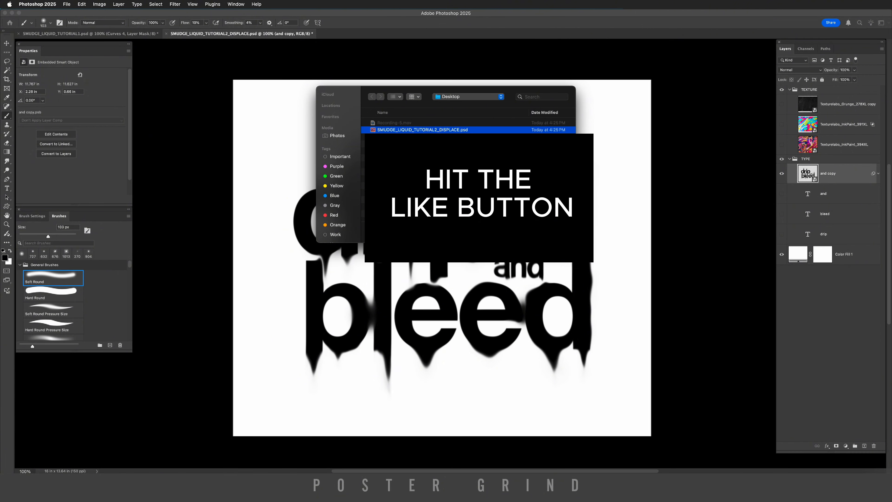
{"action": "key", "text": "Return"}
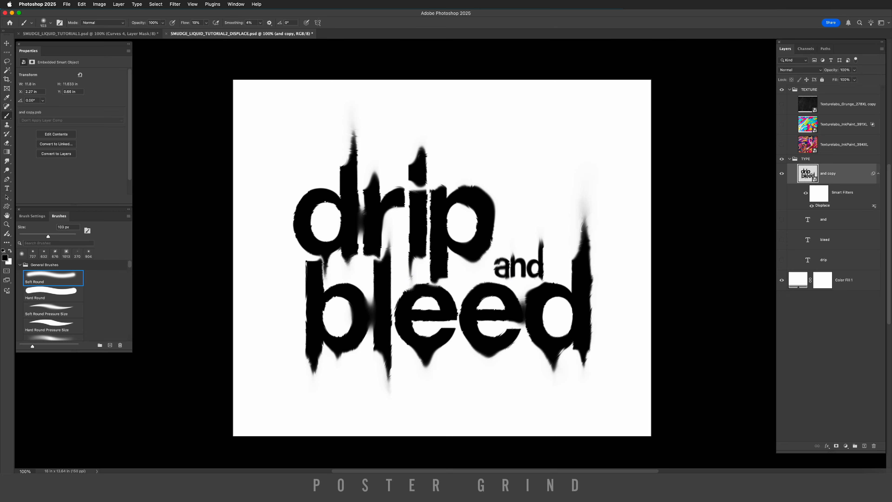
Zoom in to inspect the displaced edges of the drip lettering and return to the full canvas view.
{"action": "key", "text": "super+plus"}
{"action": "key", "text": "super+plus"}
{"action": "scroll", "coordinate": [453, 253], "scroll_direction": "left", "scroll_amount": 8}
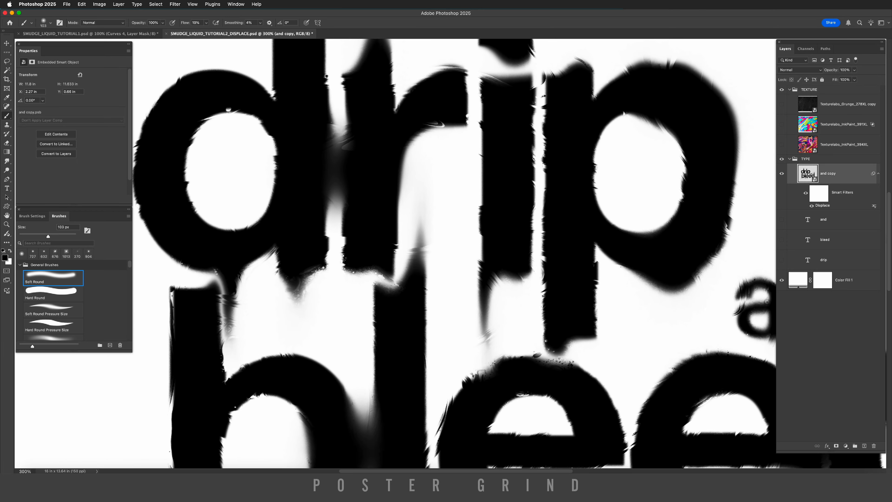
{"action": "scroll", "coordinate": [453, 253], "scroll_direction": "up", "scroll_amount": 5}
{"action": "scroll", "coordinate": [453, 253], "scroll_direction": "left", "scroll_amount": 3}
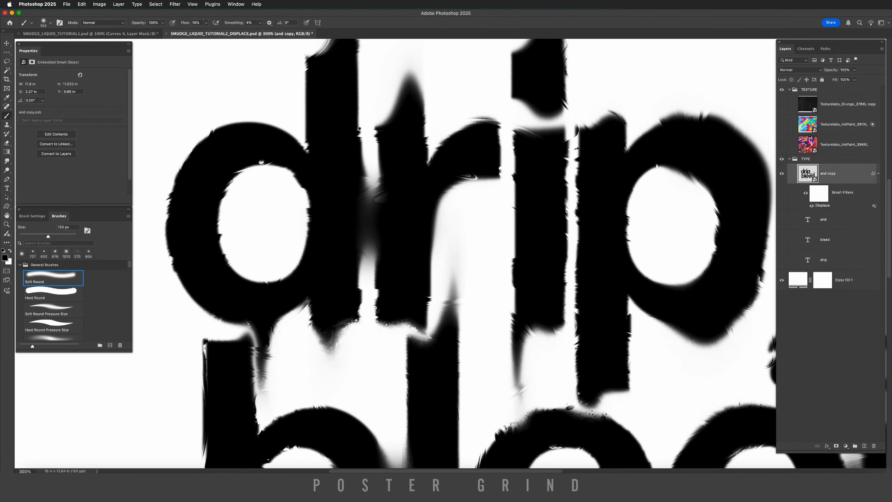
{"action": "left_click", "coordinate": [782, 144]}
{"action": "key", "text": "super+minus"}
{"action": "key", "text": "super+minus"}
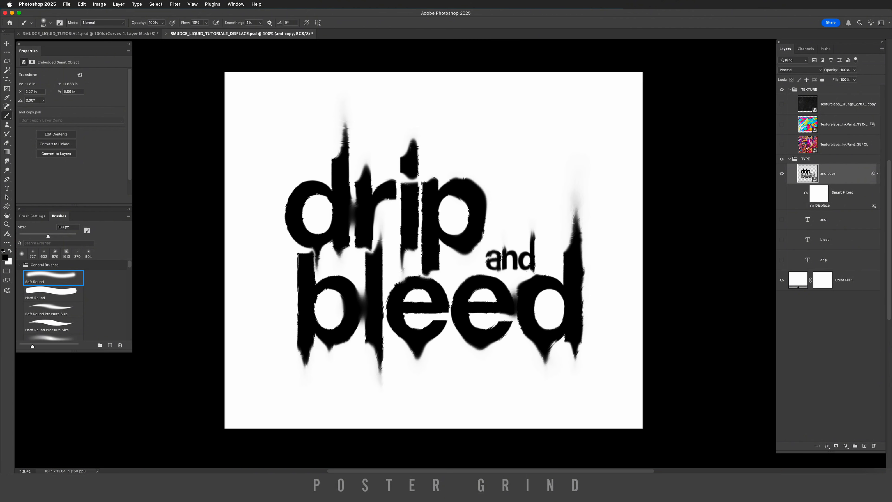
Show the ink paint texture layer and move it into the TYPE group above the 'and copy' layer.
{"action": "left_click", "coordinate": [808, 149]}
{"action": "left_click", "coordinate": [781, 145]}
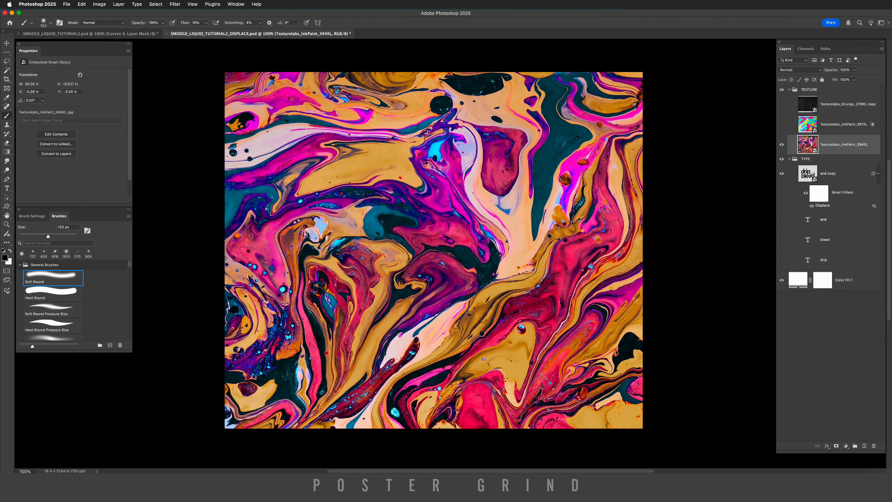
{"action": "left_click_drag", "start_coordinate": [808, 146], "coordinate": [808, 169]}
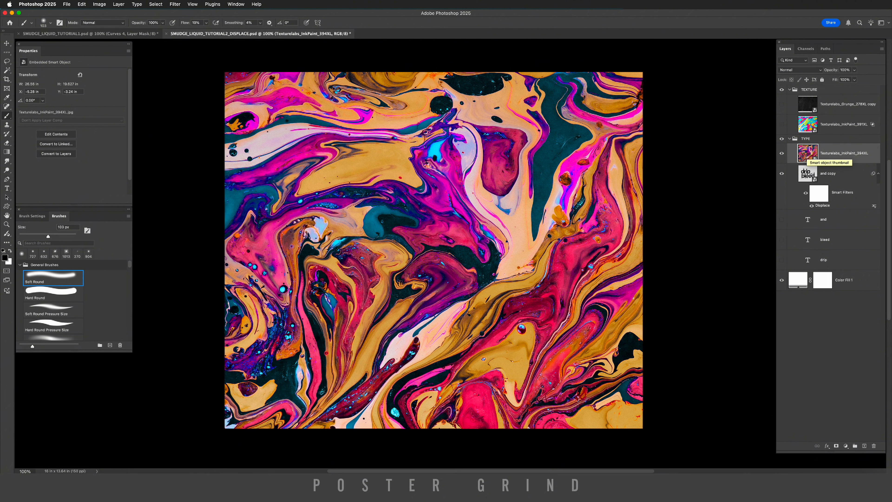
Clip the ink paint layer to the text and set it to Exclusion blend mode at 10% opacity.
{"action": "key", "text": "alt+super+g"}
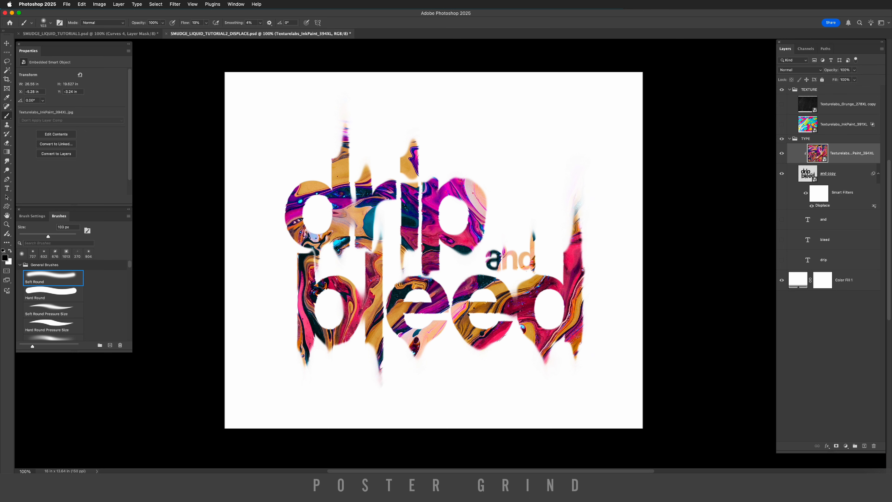
{"action": "left_click", "coordinate": [800, 70]}
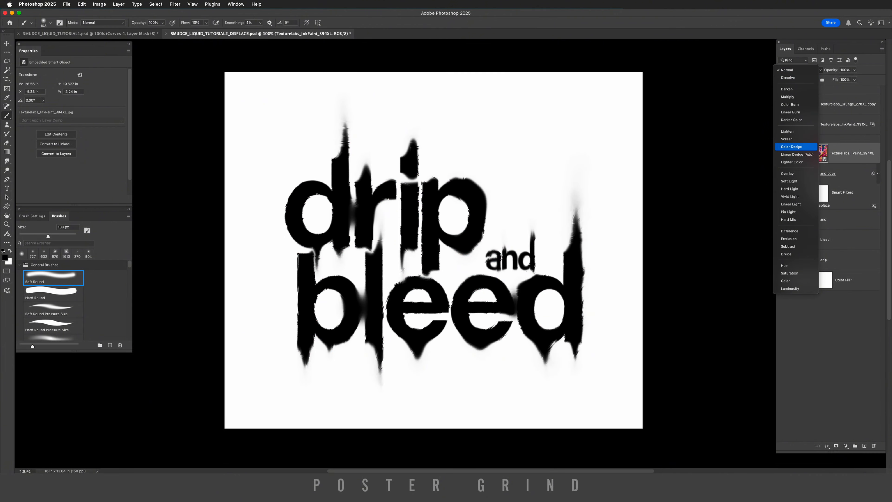
{"action": "left_click", "coordinate": [788, 239]}
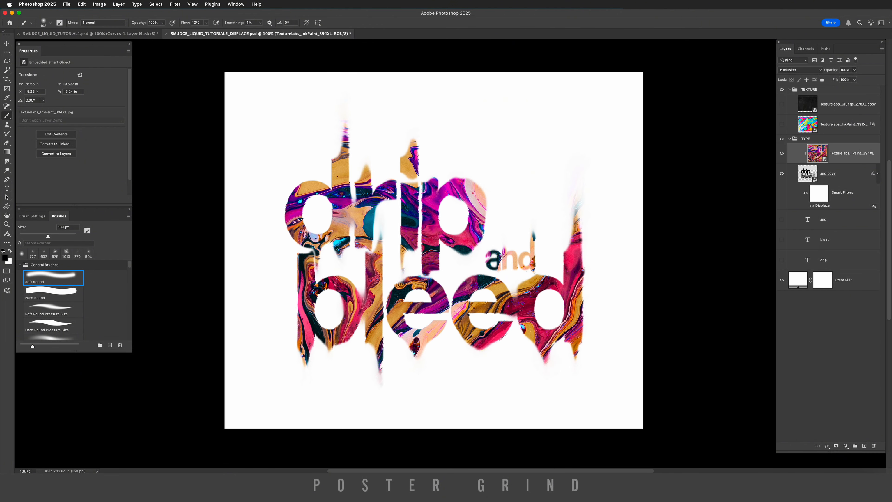
{"action": "left_click", "coordinate": [854, 70]}
{"action": "left_click_drag", "start_coordinate": [855, 79], "coordinate": [825, 78]}
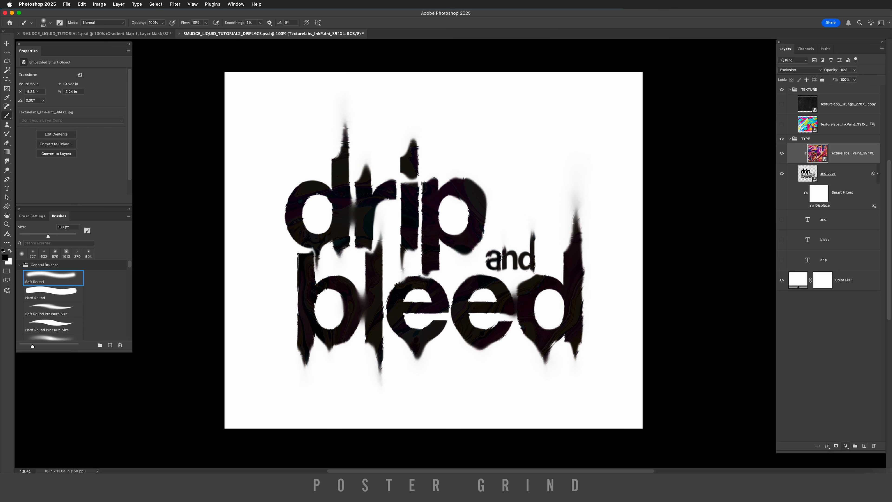
Add a Gradient Map adjustment layer and apply the first preset gradient from the Untitled Gradients group.
{"action": "left_click", "coordinate": [846, 445]}
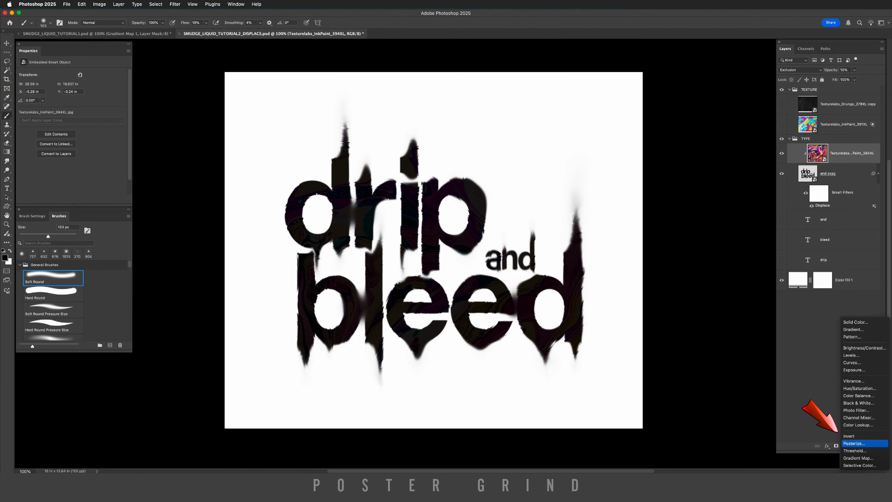
{"action": "left_click", "coordinate": [858, 458]}
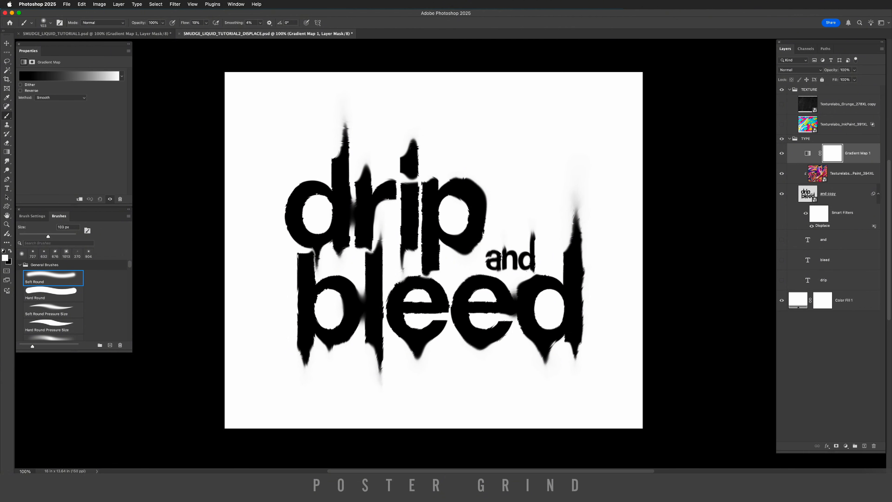
{"action": "left_click", "coordinate": [69, 76]}
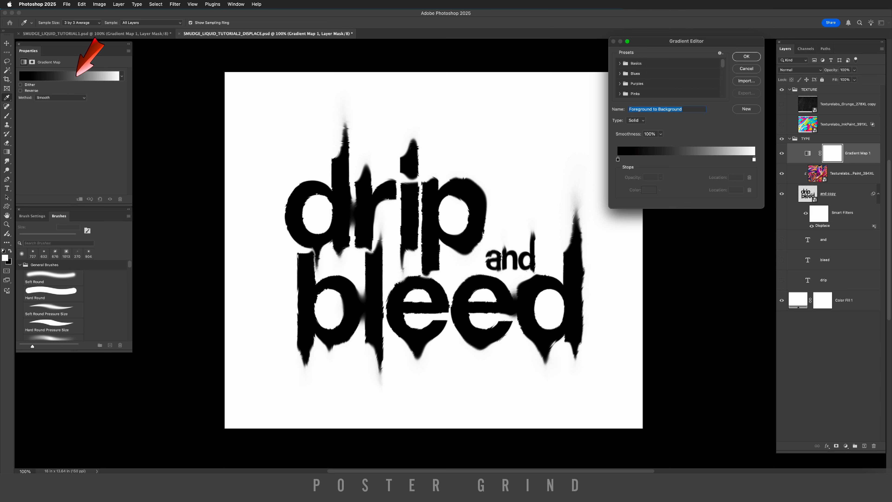
{"action": "scroll", "coordinate": [668, 77], "scroll_direction": "down", "scroll_amount": 10}
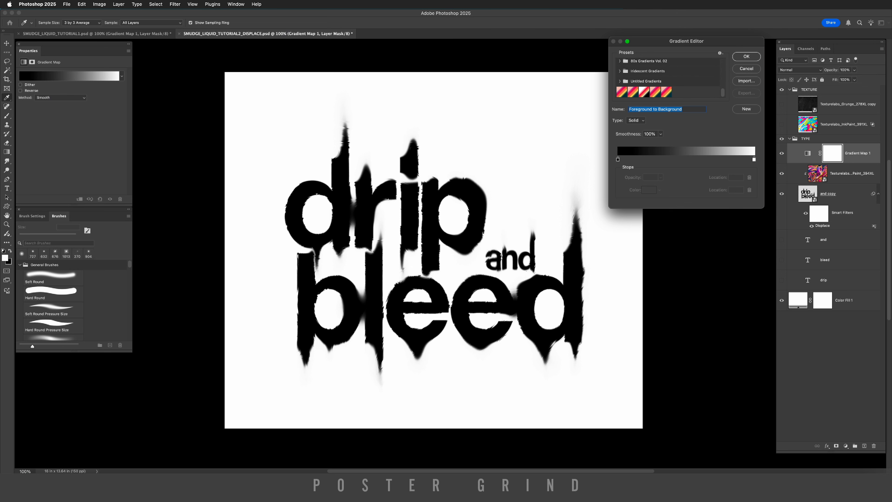
{"action": "left_click", "coordinate": [621, 91]}
{"action": "left_click", "coordinate": [632, 92]}
{"action": "left_click", "coordinate": [644, 91]}
{"action": "left_click", "coordinate": [655, 92]}
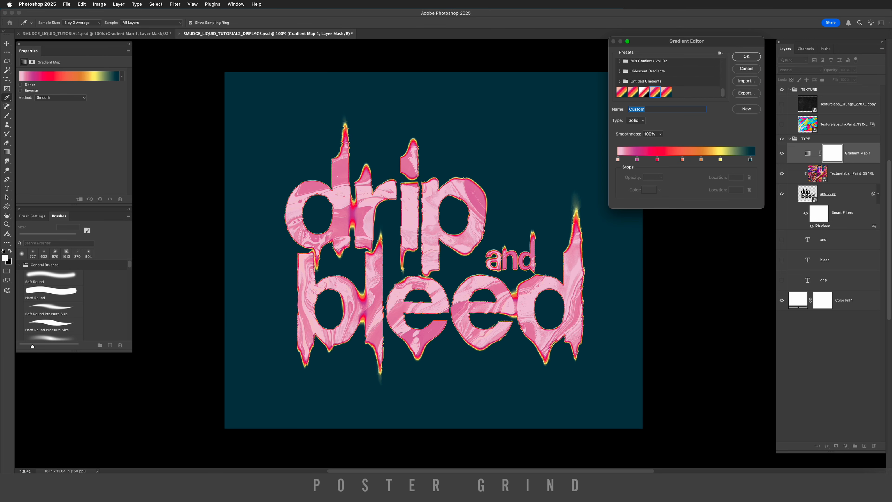
{"action": "left_click", "coordinate": [666, 92]}
{"action": "left_click", "coordinate": [621, 92]}
{"action": "left_click", "coordinate": [746, 56]}
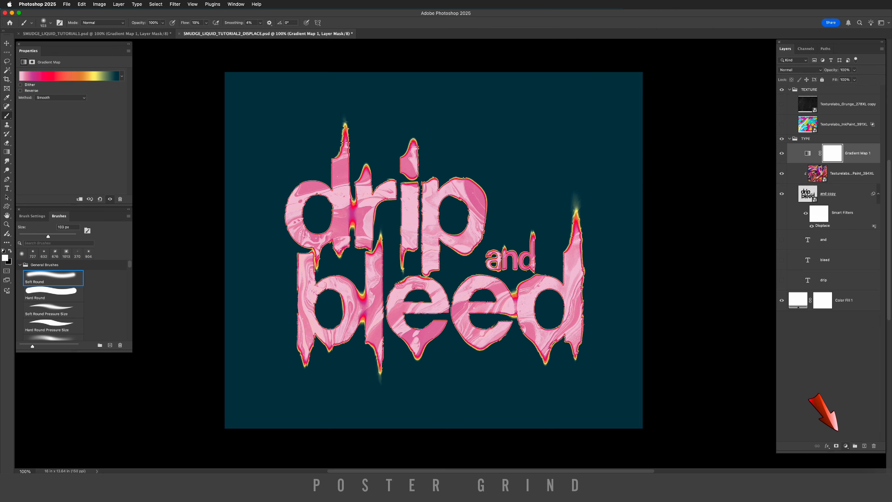
Add a Black & White adjustment layer above the gradient map.
{"action": "left_click", "coordinate": [845, 446]}
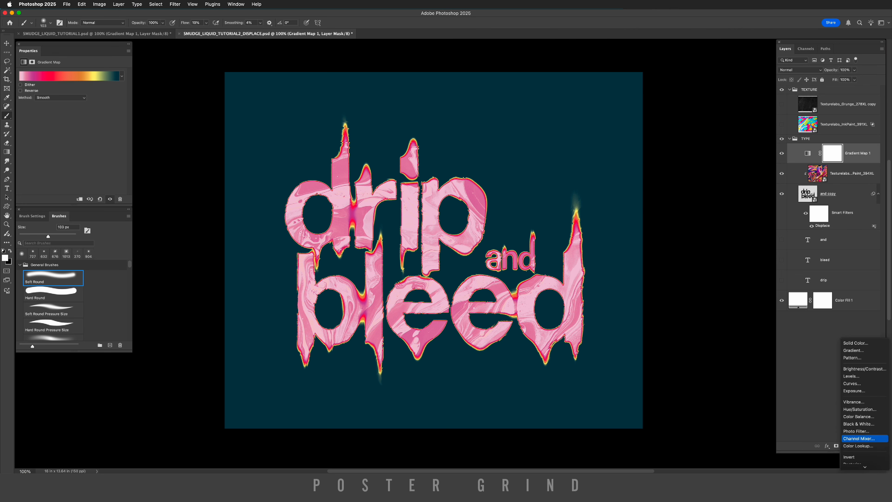
{"action": "scroll", "coordinate": [857, 424], "scroll_direction": "down", "scroll_amount": 1}
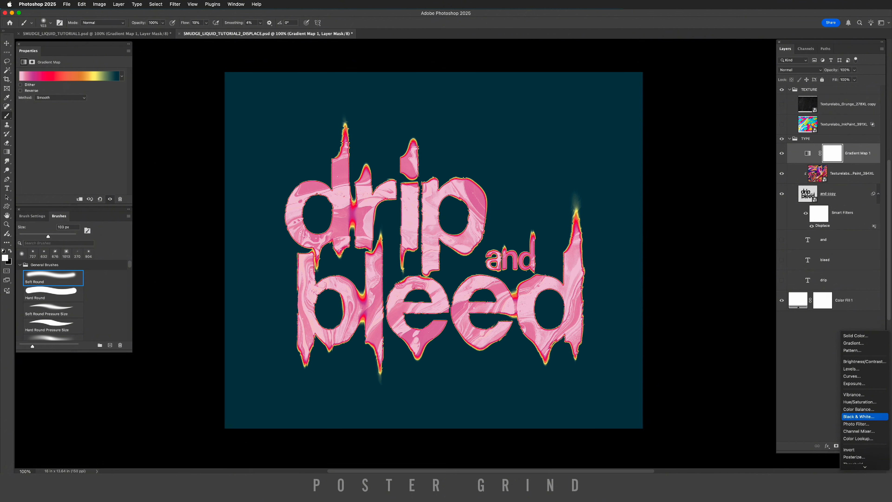
{"action": "left_click", "coordinate": [858, 416]}
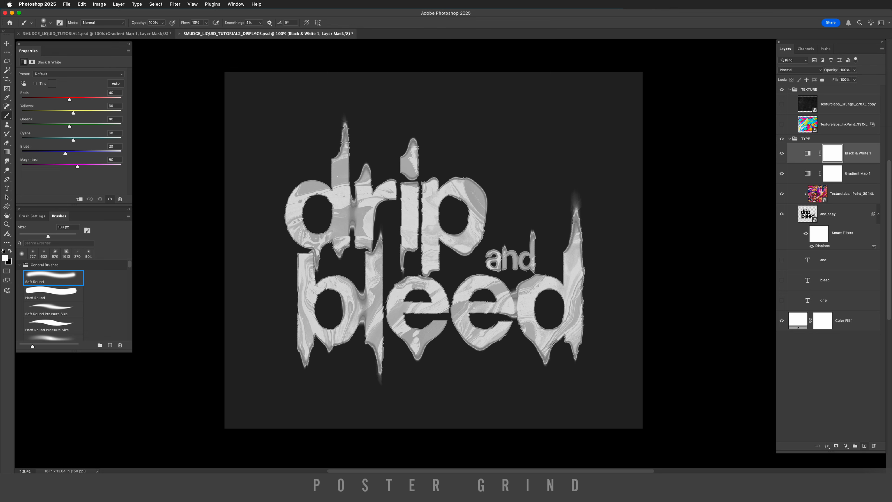
Create a new layer named NOISE in Overlay mode, filled with overlay-neutral 50% gray.
{"action": "key", "text": "super+shift+n"}
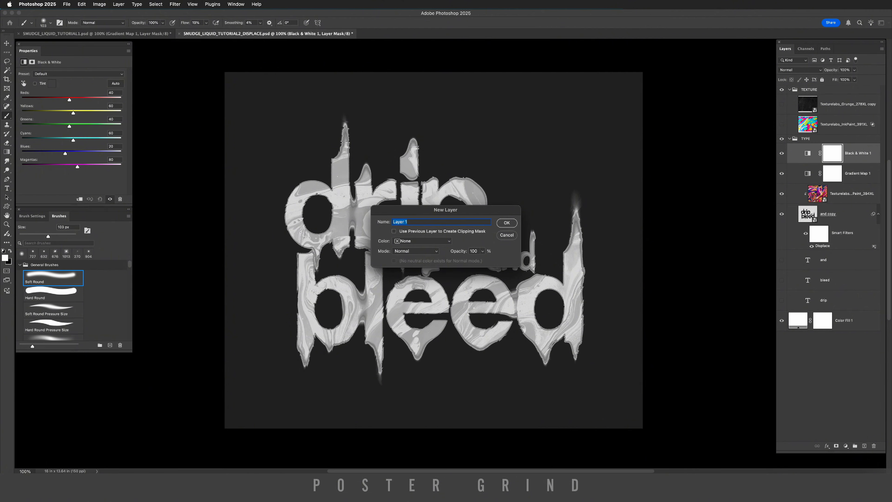
{"action": "type", "text": "NOISE"}
{"action": "left_click", "coordinate": [416, 251]}
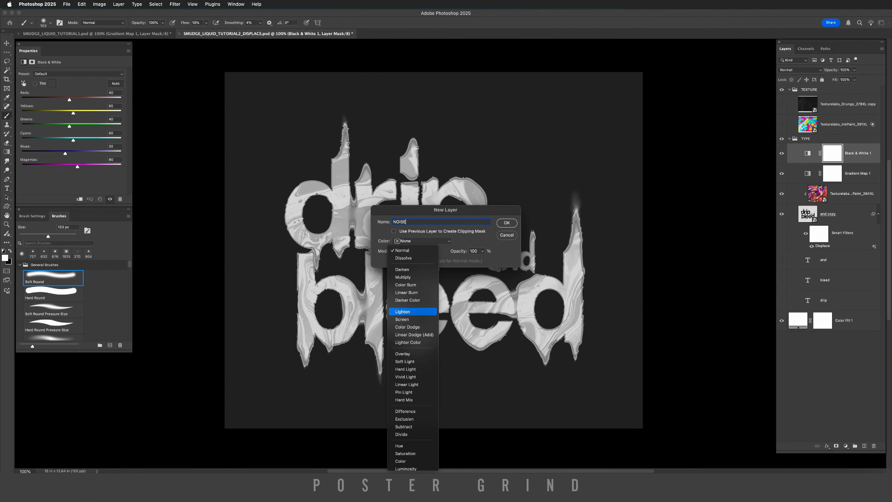
{"action": "left_click", "coordinate": [402, 354]}
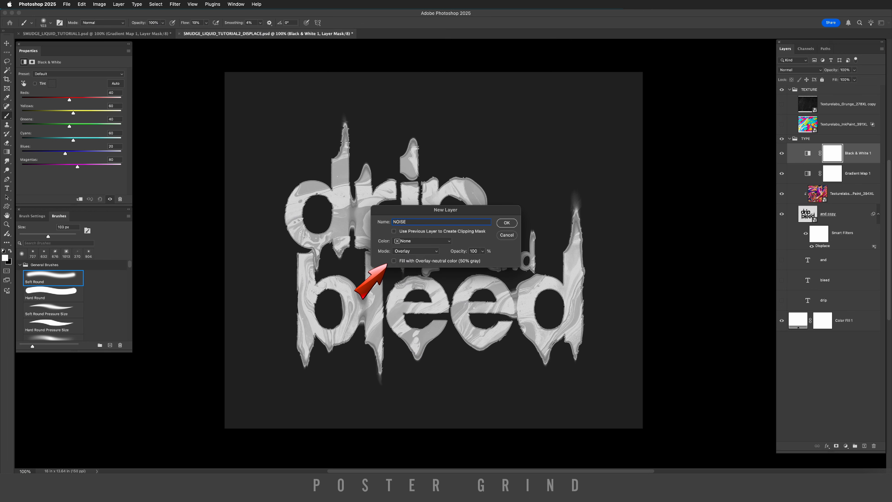
{"action": "left_click", "coordinate": [393, 261]}
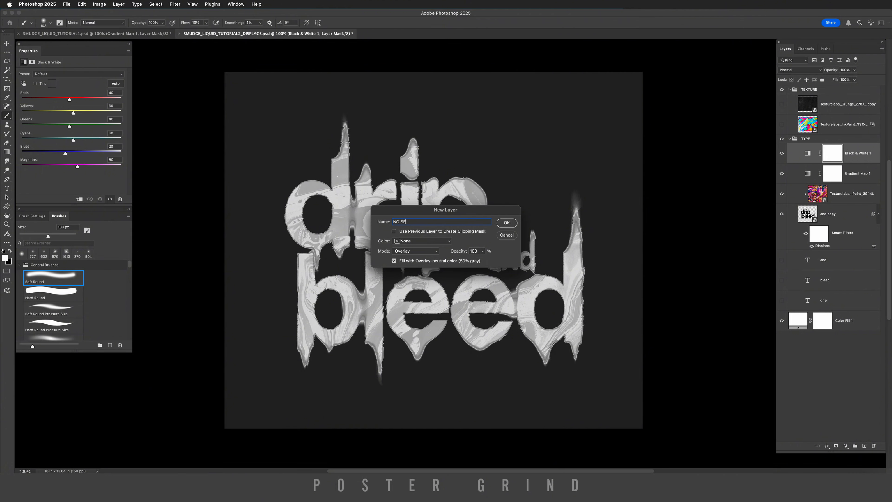
{"action": "left_click", "coordinate": [507, 222]}
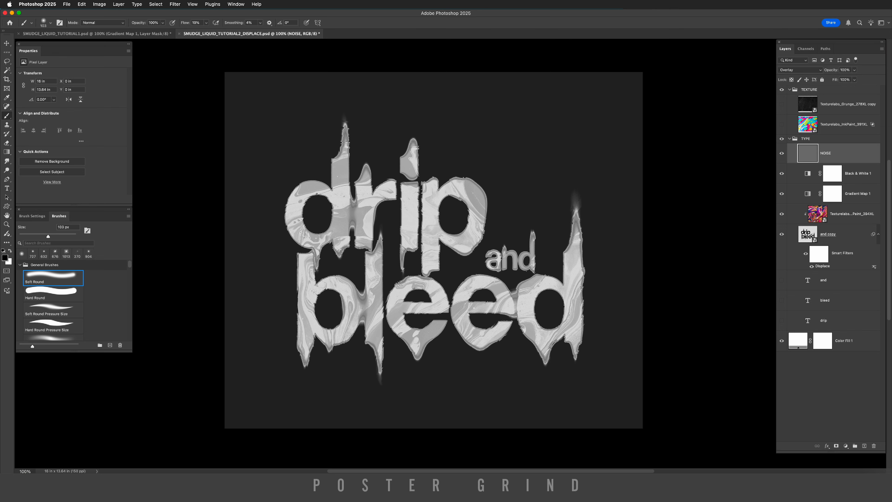
Apply Add Noise to the NOISE layer with an amount of 1% and switch to the Brush tool.
{"action": "left_click", "coordinate": [174, 3]}
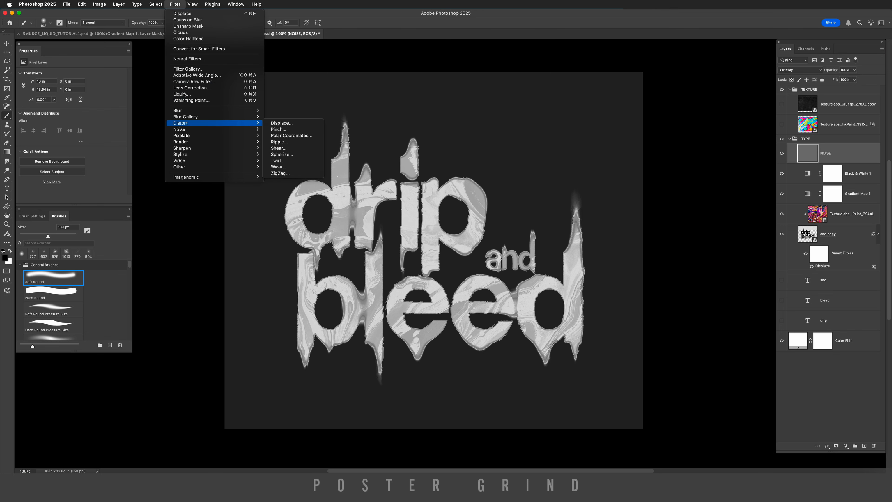
{"action": "mouse_move", "coordinate": [197, 128]}
{"action": "left_click", "coordinate": [283, 128]}
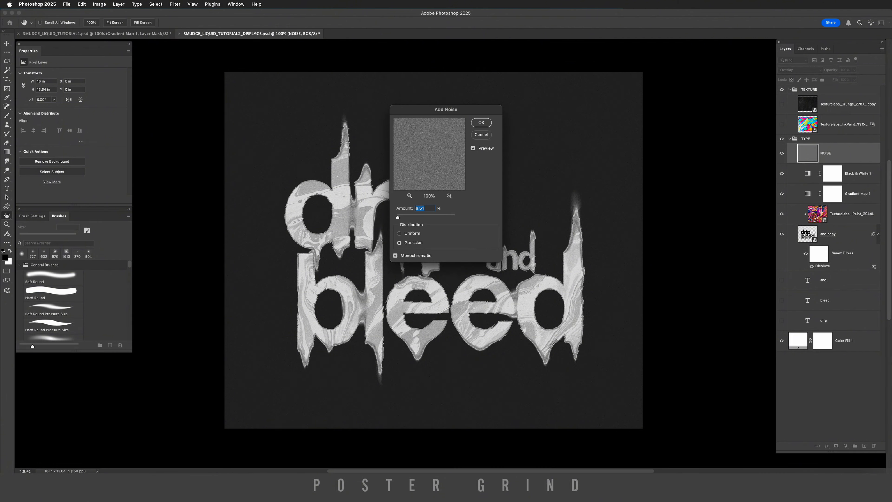
{"action": "mouse_move", "coordinate": [398, 216]}
{"action": "left_mouse_down"}
{"action": "mouse_move", "coordinate": [417, 216]}
{"action": "mouse_move", "coordinate": [397, 217]}
{"action": "left_mouse_up"}
{"action": "type", "text": "10"}
{"action": "key", "text": "Return"}
{"action": "key", "text": "b"}
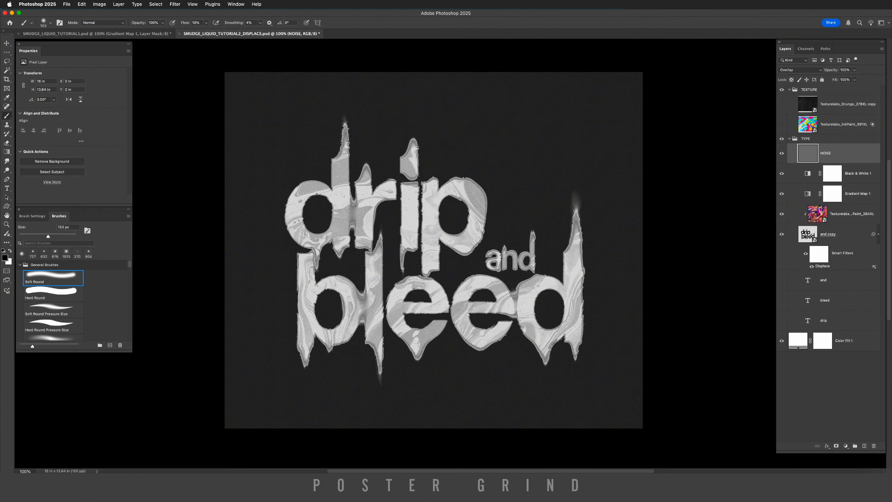
Show the ink paint texture layer and set its blend mode to Linear Burn.
{"action": "left_click", "coordinate": [842, 125]}
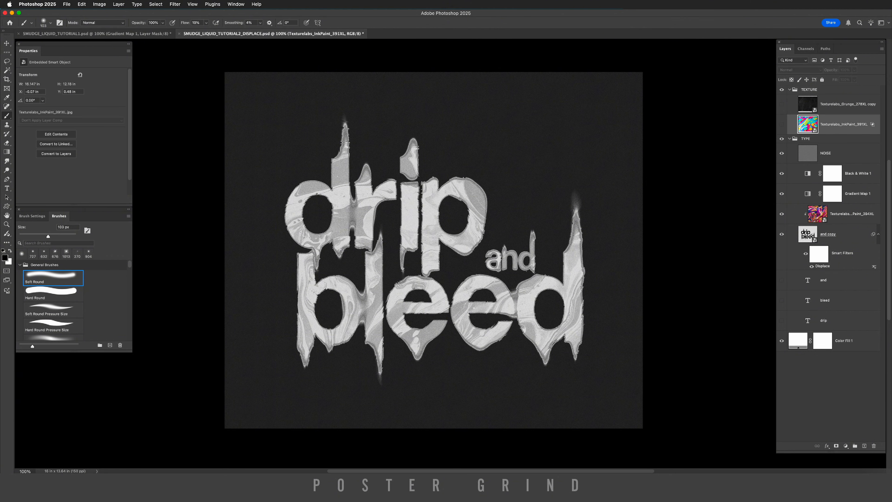
{"action": "left_click", "coordinate": [781, 124]}
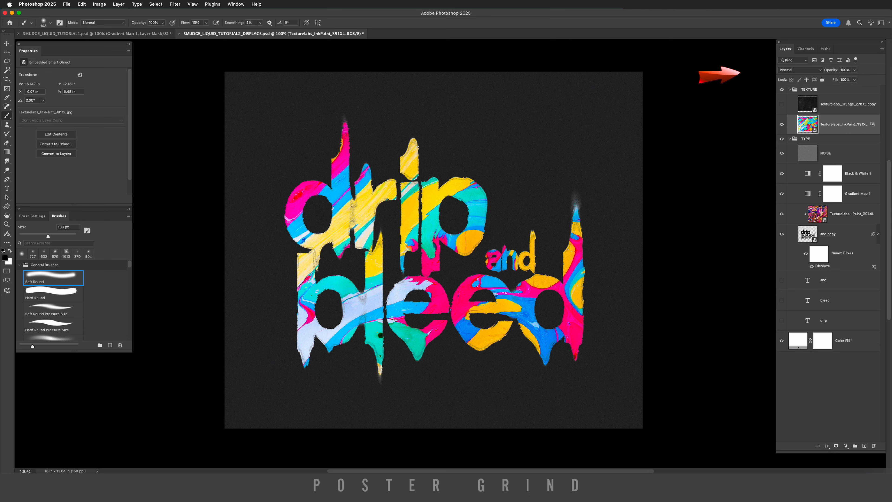
{"action": "left_click", "coordinate": [799, 70]}
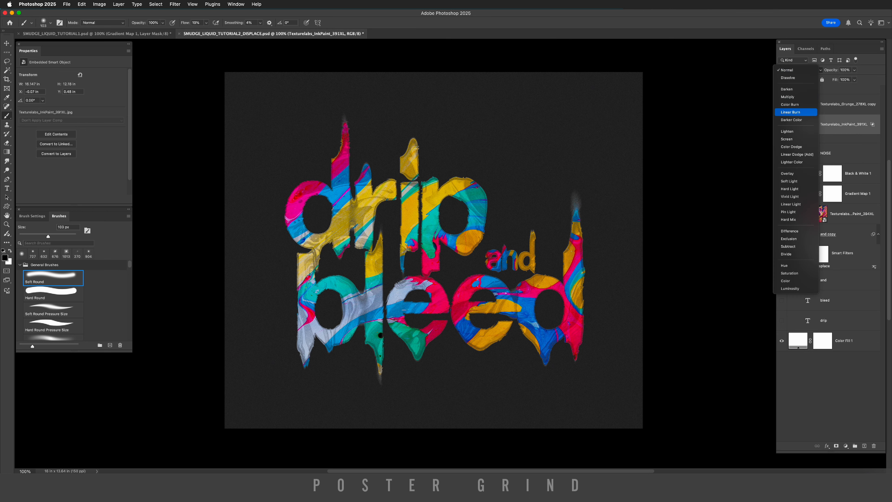
{"action": "left_click", "coordinate": [795, 112]}
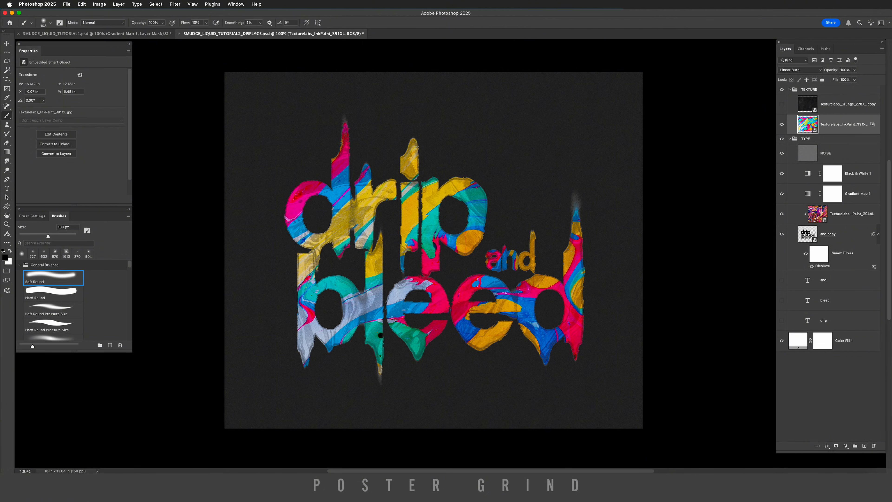
In the ink layer's blending options, split the Underlying Layer black slider to 32/123 to blend it into the dark areas.
{"action": "double_click", "coordinate": [838, 132]}
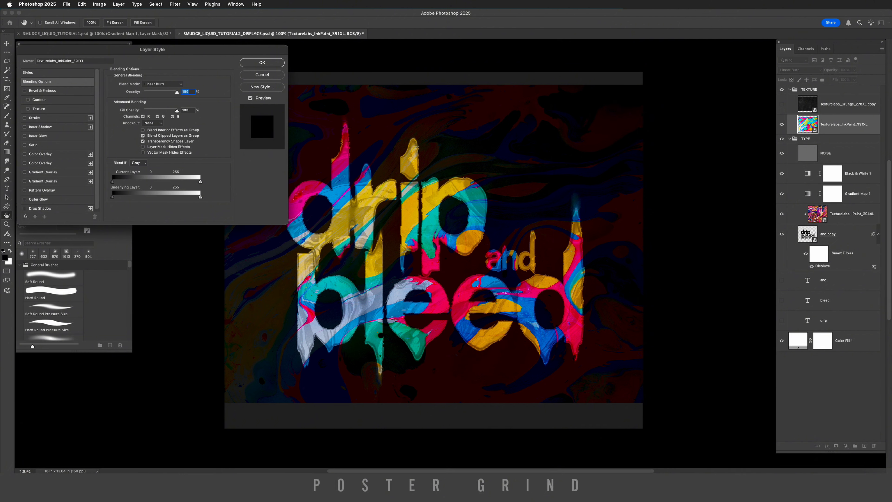
{"action": "left_click_drag", "start_coordinate": [113, 197], "coordinate": [142, 197]}
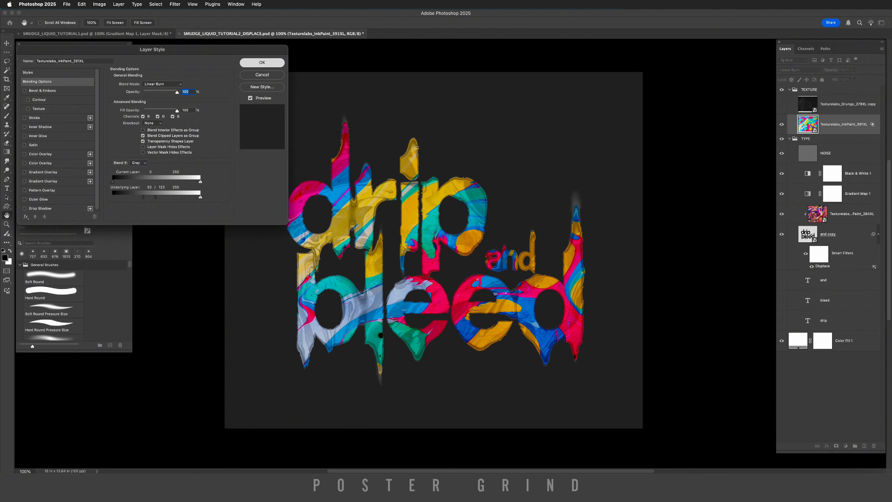
{"action": "key", "text": "Return"}
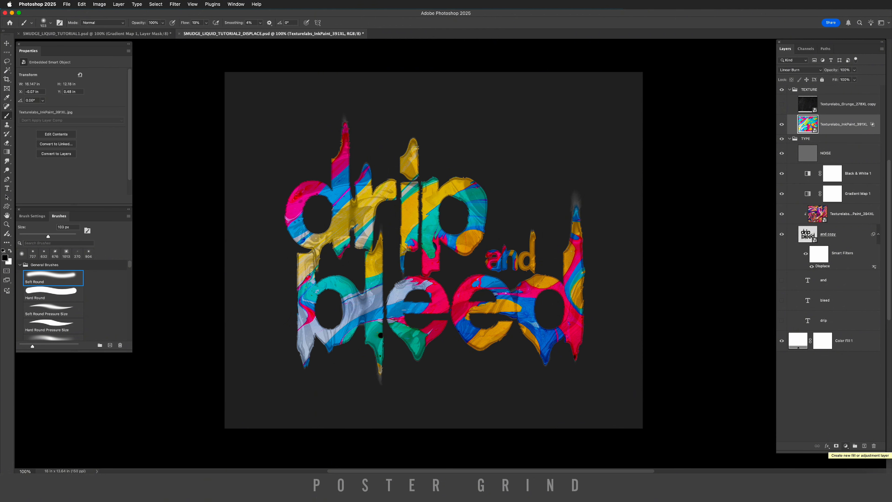
Add a Curves adjustment layer above the ink texture and bend the curve into an S-shape for more contrast.
{"action": "left_click", "coordinate": [845, 446]}
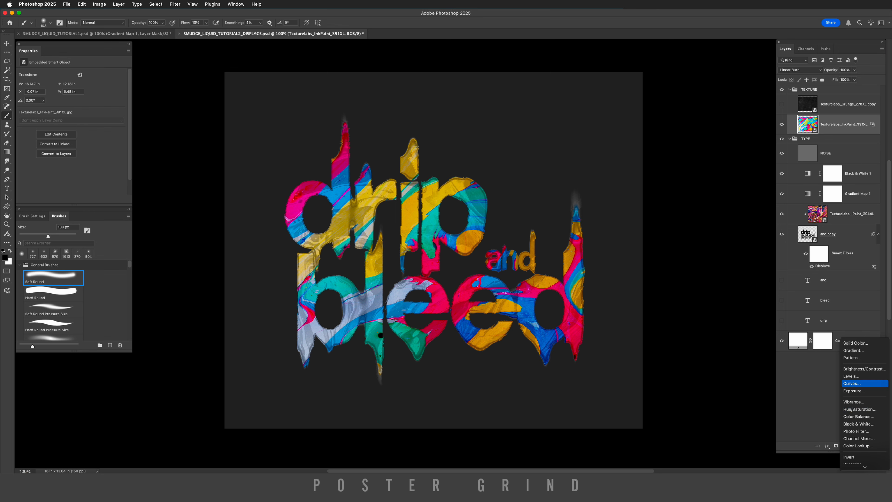
{"action": "left_click", "coordinate": [852, 383]}
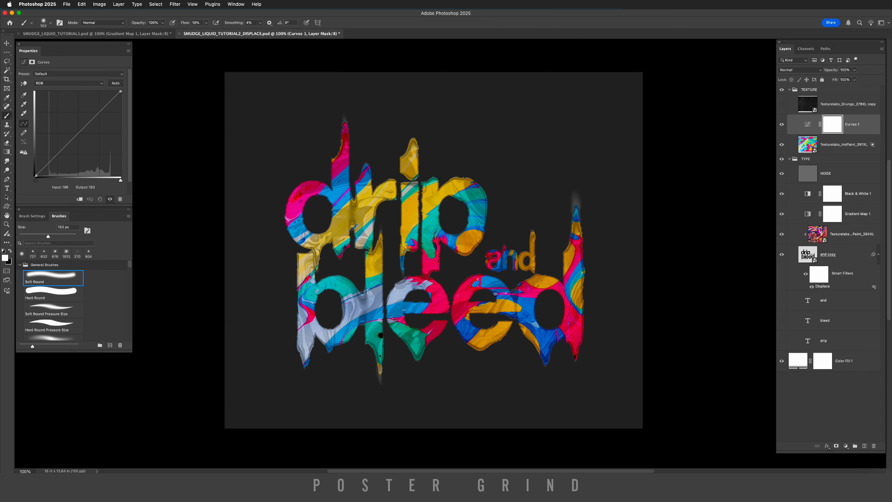
{"action": "left_click_drag", "start_coordinate": [96, 115], "coordinate": [96, 108]}
{"action": "left_click_drag", "start_coordinate": [68, 140], "coordinate": [72, 151]}
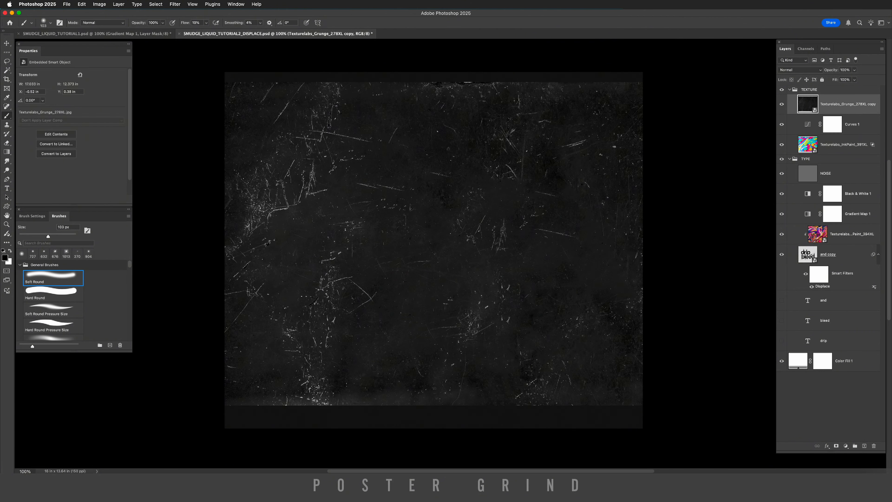
Set the grunge texture layer's blend mode to Screen and lower its opacity to 25%.
{"action": "left_click", "coordinate": [800, 69]}
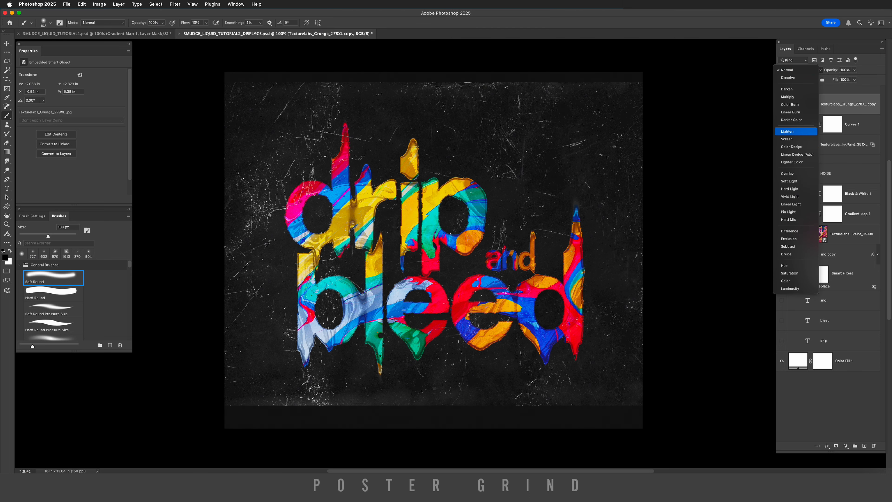
{"action": "left_click", "coordinate": [787, 138]}
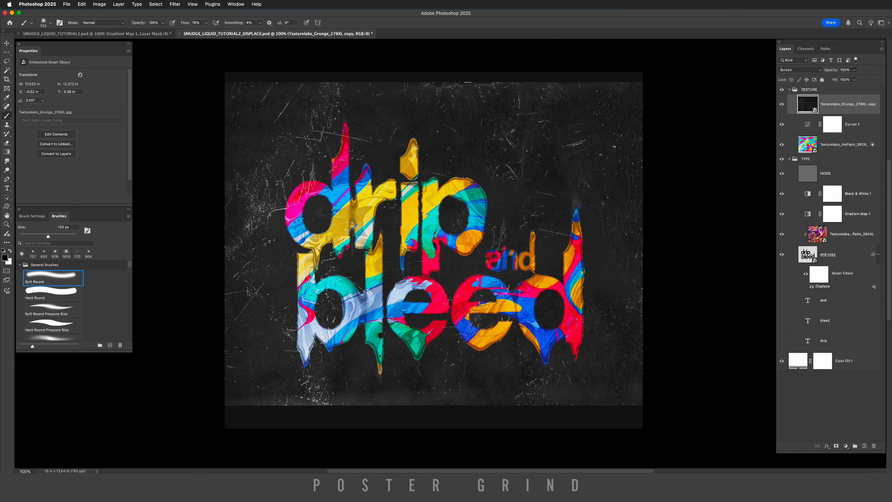
{"action": "left_click", "coordinate": [854, 69]}
{"action": "left_click_drag", "start_coordinate": [841, 78], "coordinate": [830, 79]}
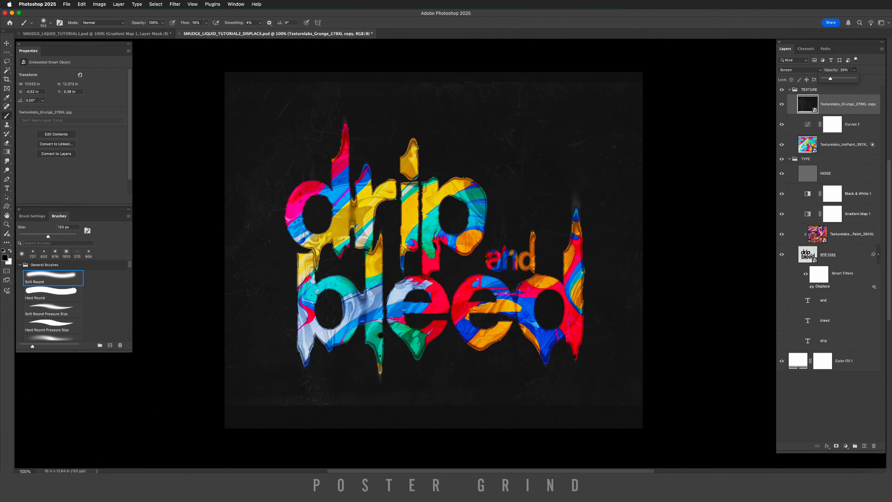
Zoom in to 200% and pan across the lettering to inspect the effect up close.
{"action": "key", "text": "super+equal"}
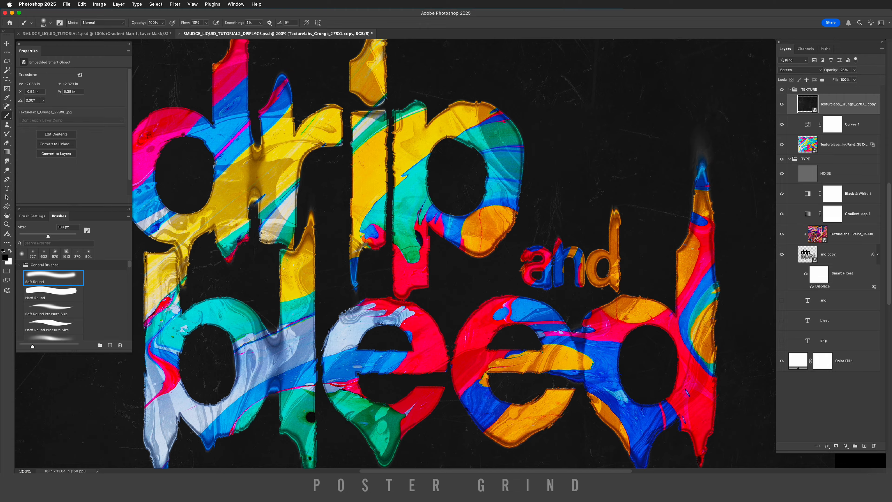
{"action": "scroll", "coordinate": [453, 253], "scroll_direction": "left", "scroll_amount": 4}
{"action": "scroll", "coordinate": [453, 253], "scroll_direction": "right", "scroll_amount": 4}
{"action": "scroll", "coordinate": [453, 253], "scroll_direction": "down", "scroll_amount": 2}
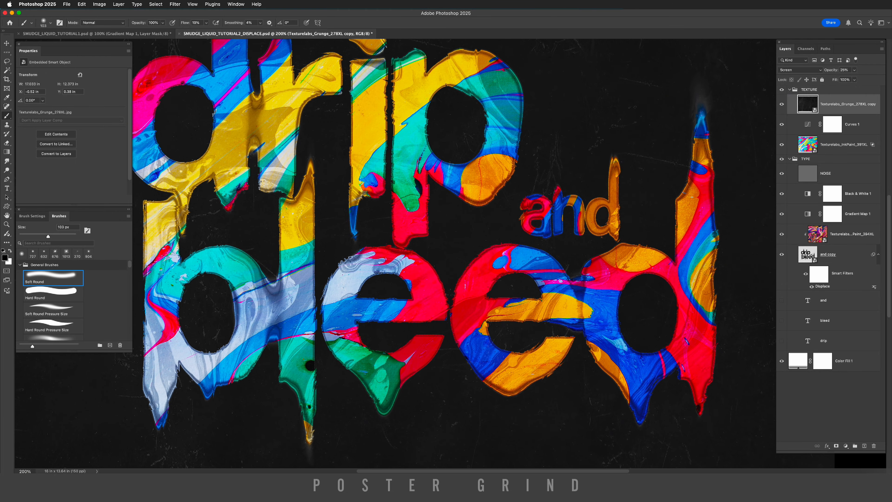